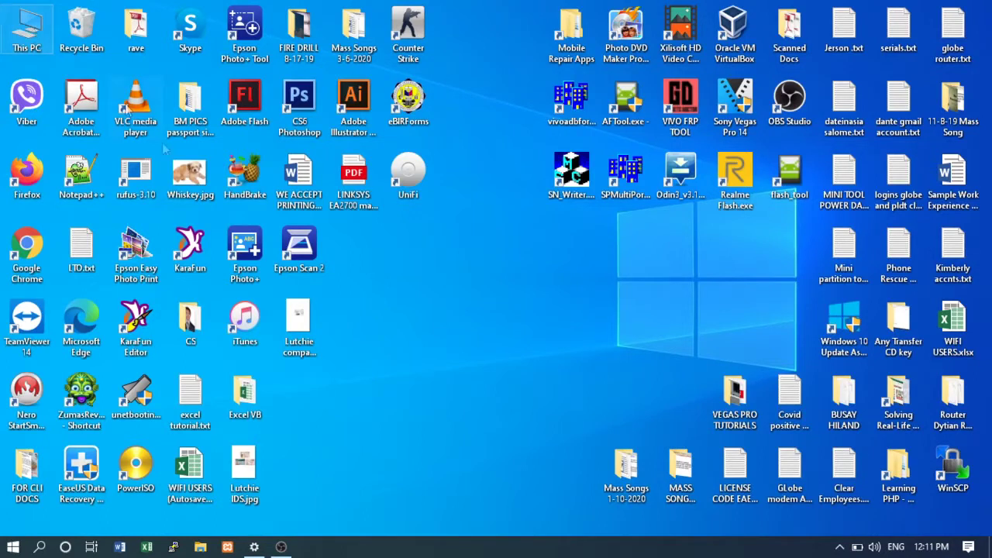
Open Computer Management for This PC and reposition its window on the desktop
double_click(34, 32)
right_click(40, 31)
click(93, 71)
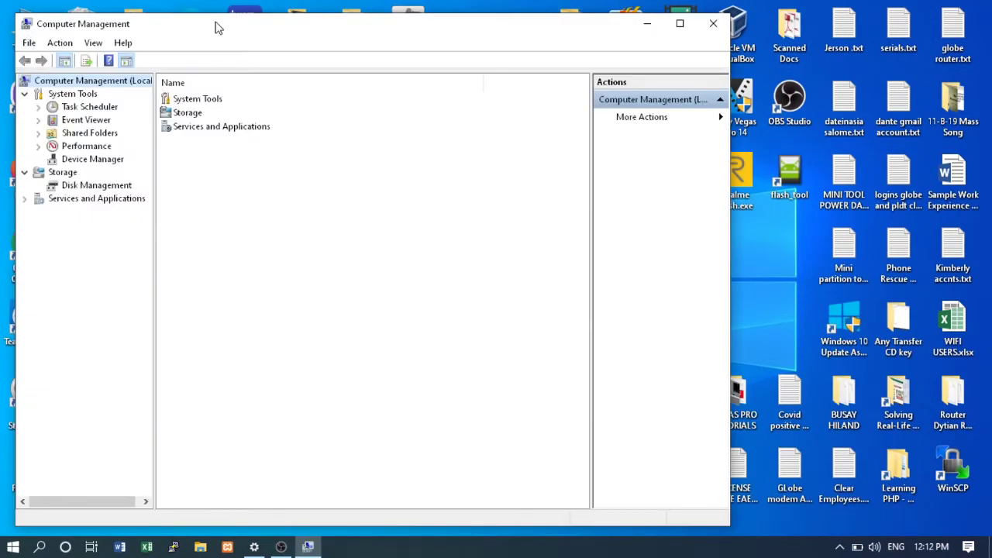
drag(218, 28, 303, 81)
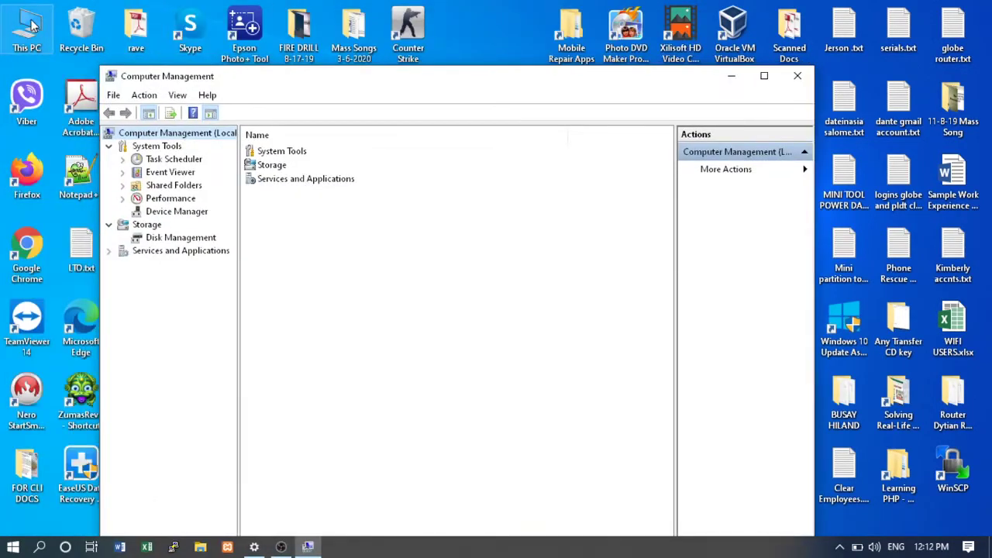
Look over the Windows (C:) and LENOVO (D:) drives in This PC, leaving the File Explorer window minimized
key(super+e)
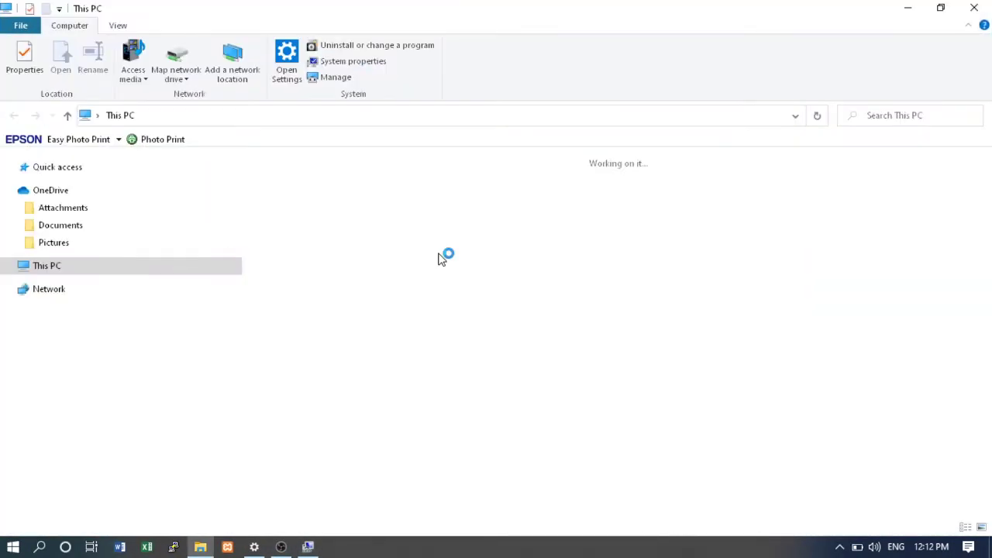
click(352, 313)
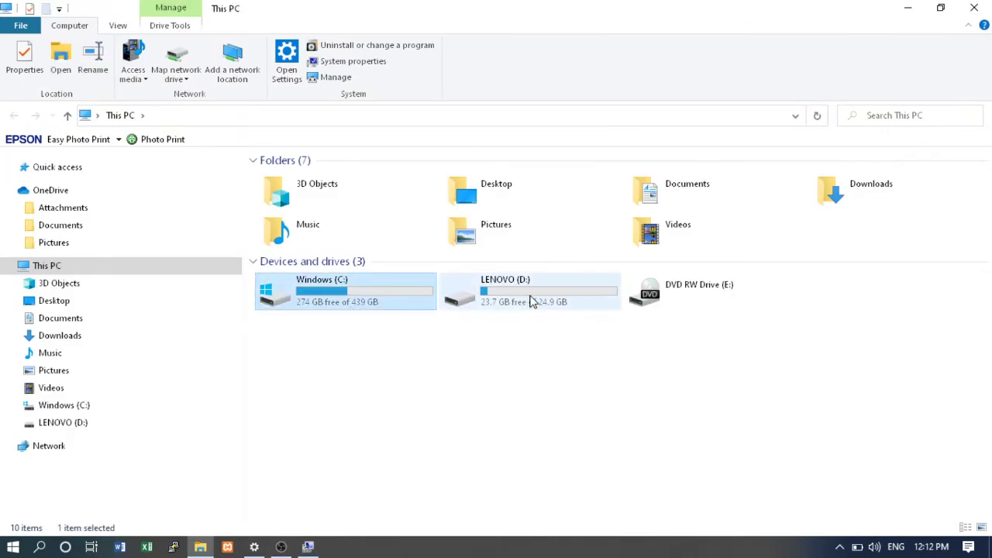
click(531, 302)
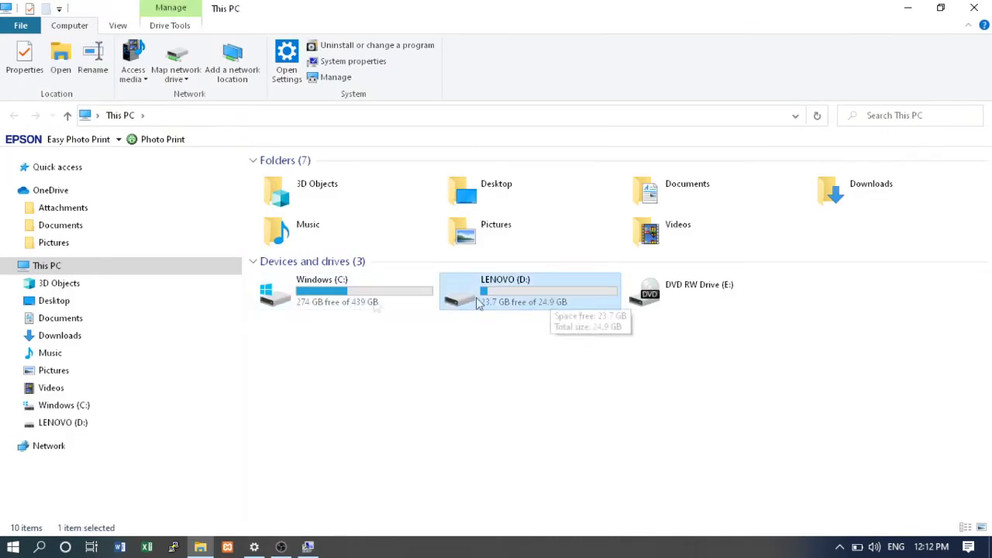
click(341, 300)
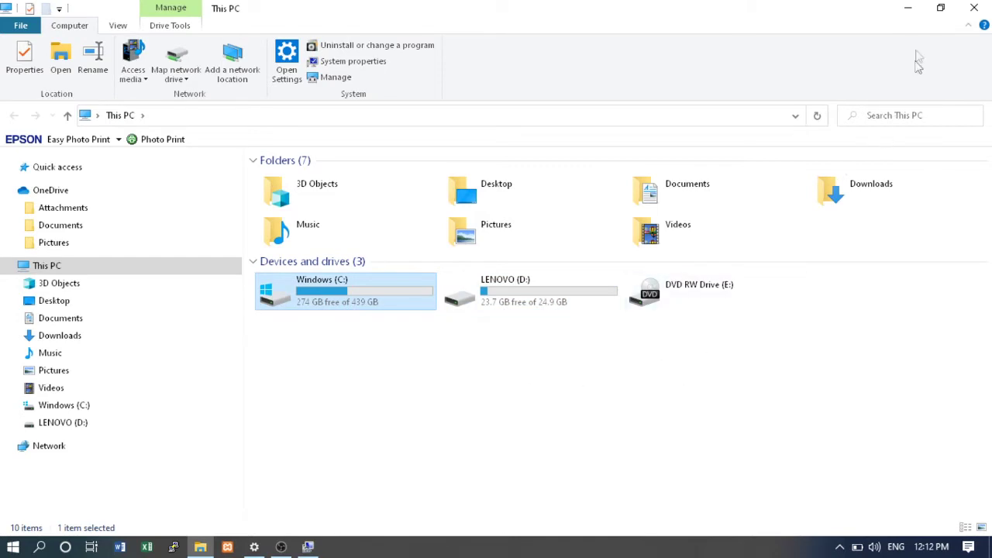
click(907, 7)
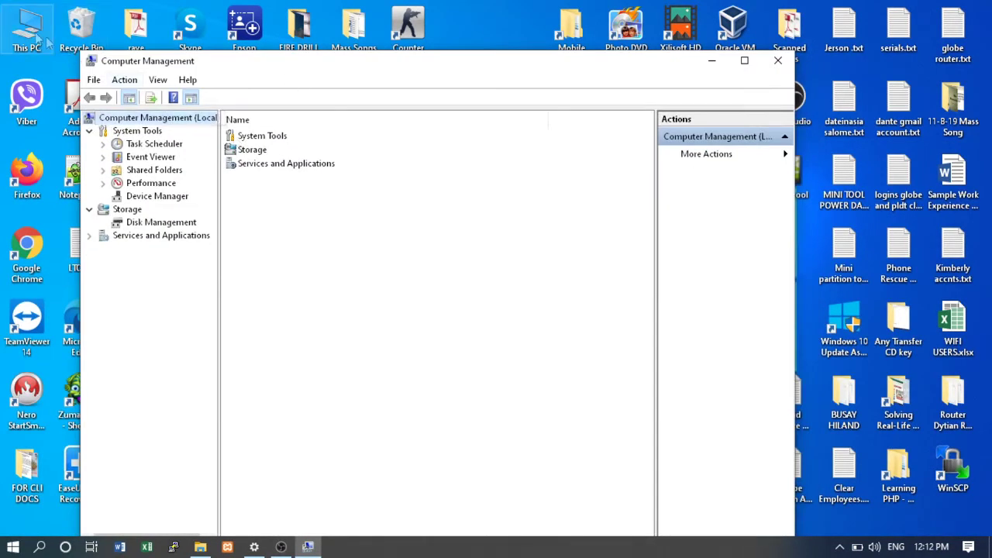
In Disk Management, shrink the Windows (C:) volume by 50000 MB
right_click(45, 39)
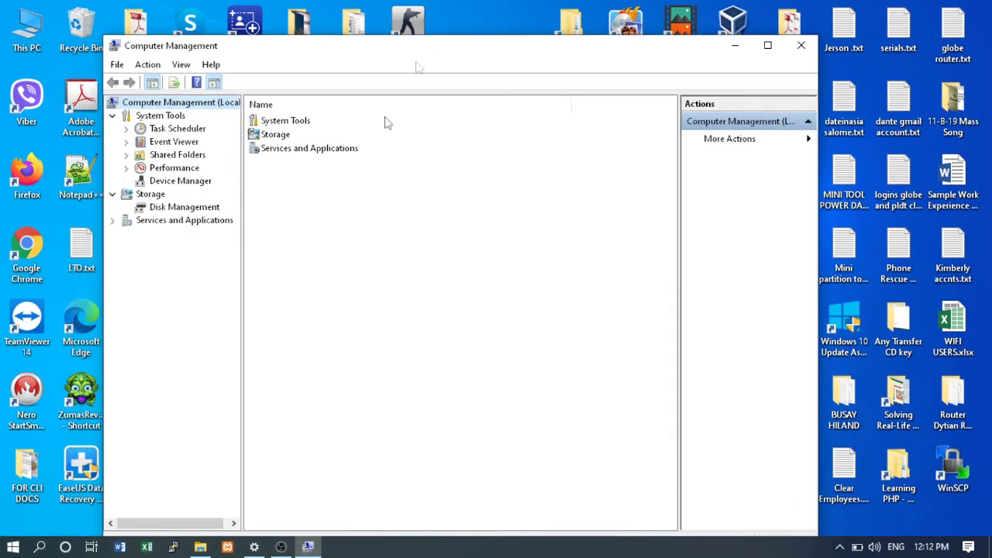
click(186, 208)
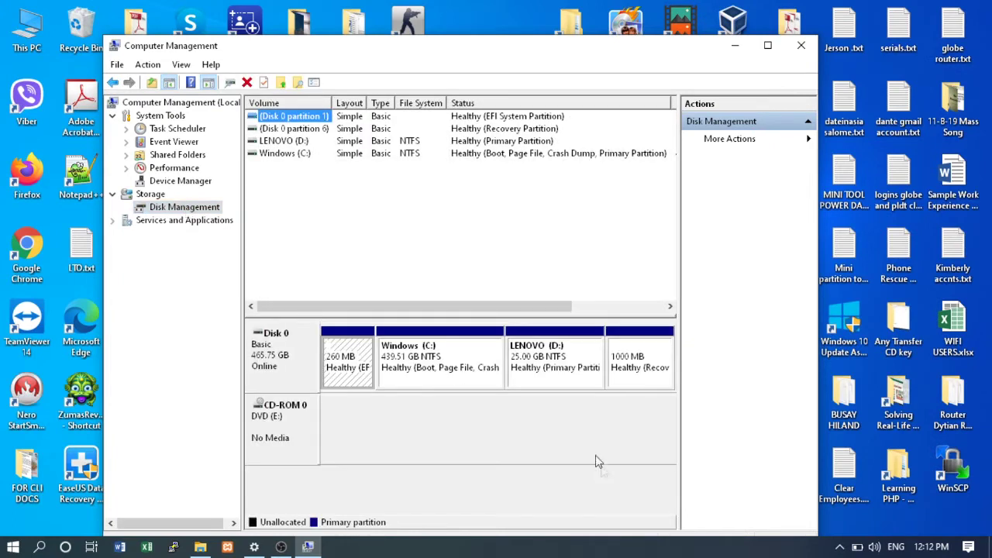
click(465, 370)
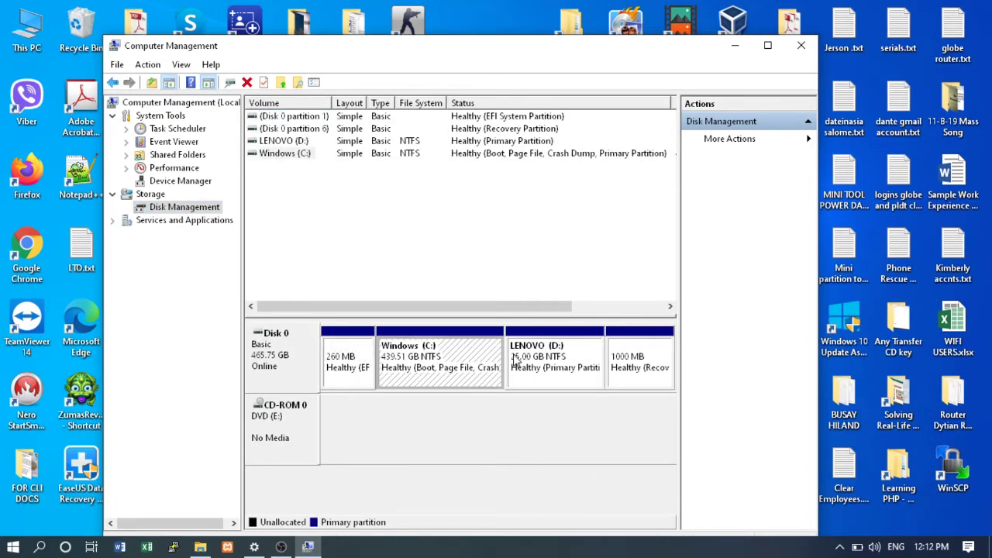
right_click(451, 364)
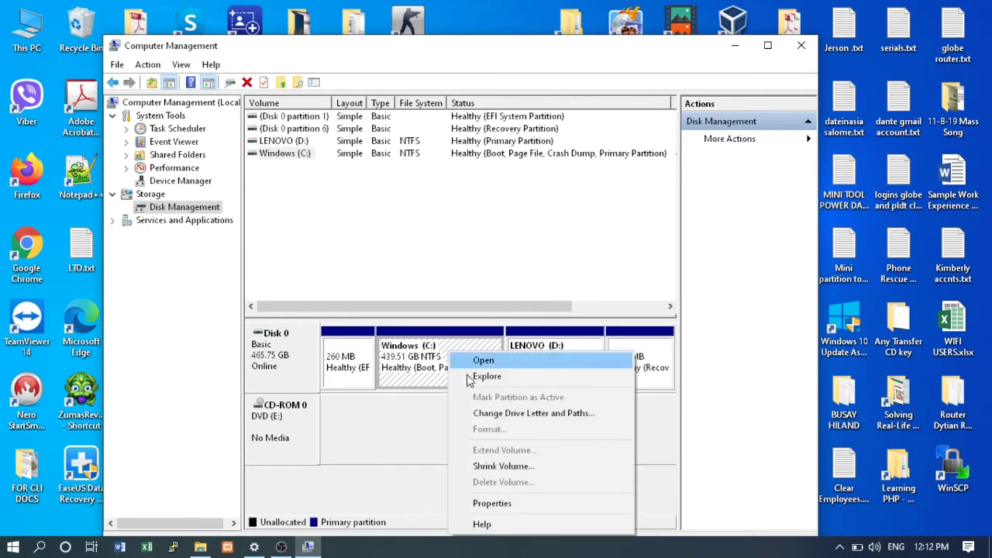
click(528, 465)
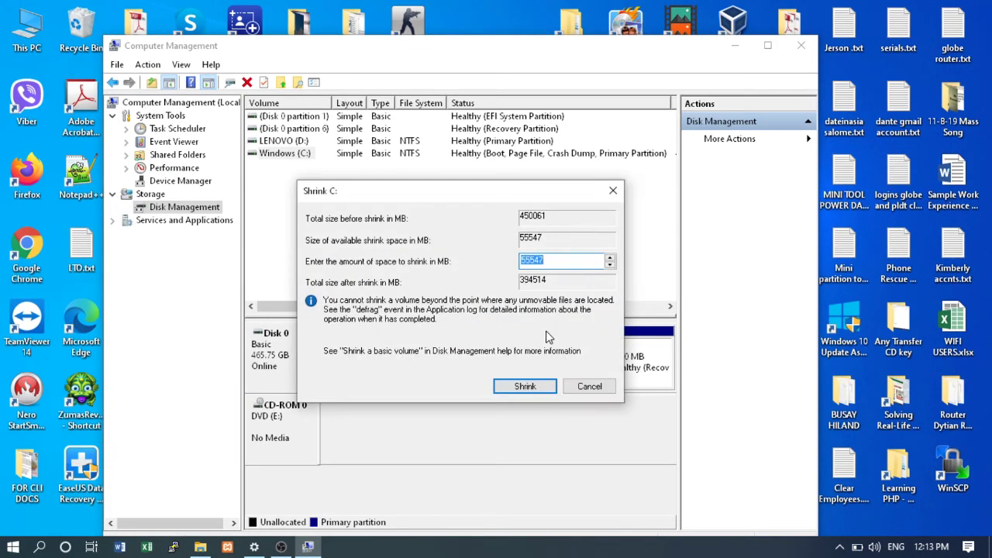
click(574, 264)
drag(566, 260, 448, 266)
text(50000)
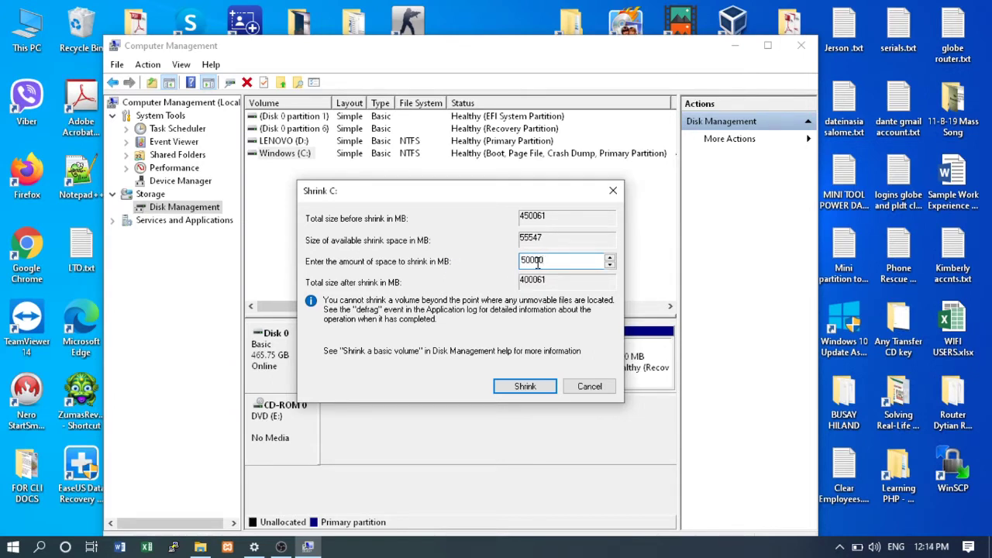
click(524, 388)
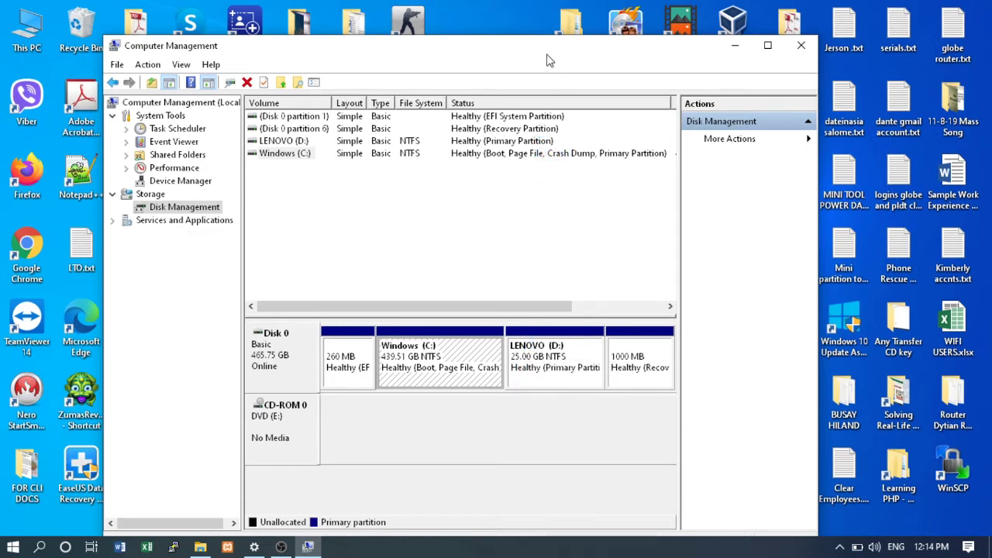
drag(546, 60, 559, 48)
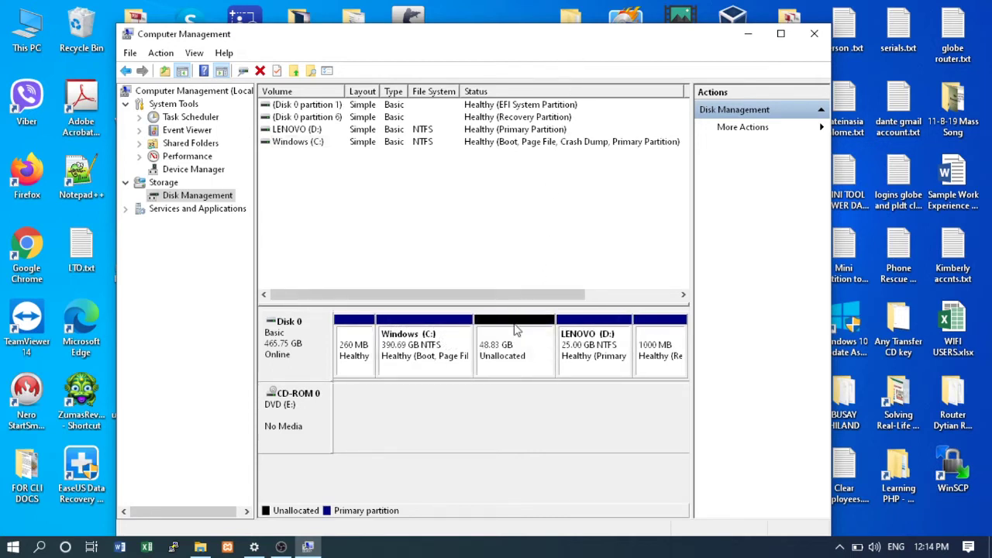
Start a new simple volume on the unallocated space, using the full 50000 MB and assigning drive letter G
click(519, 357)
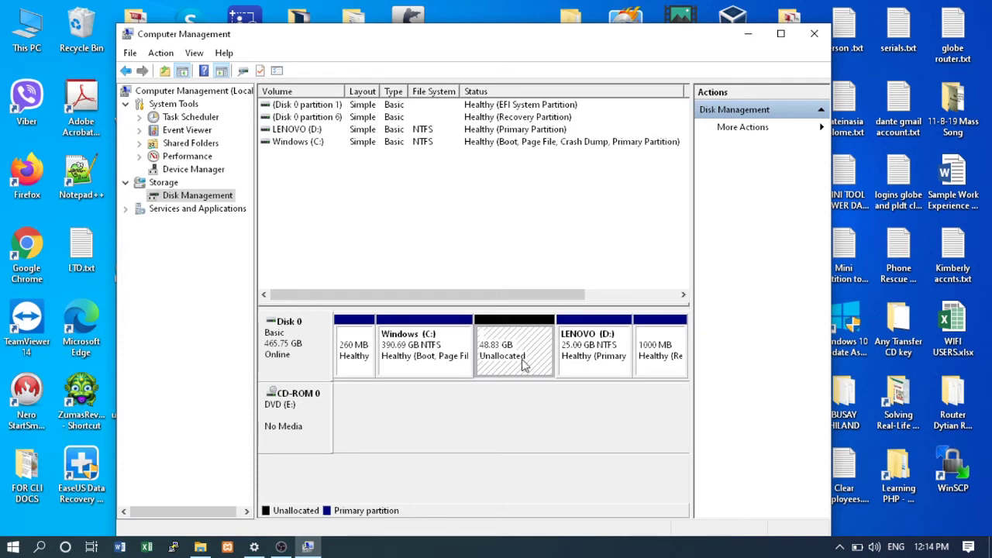
right_click(524, 341)
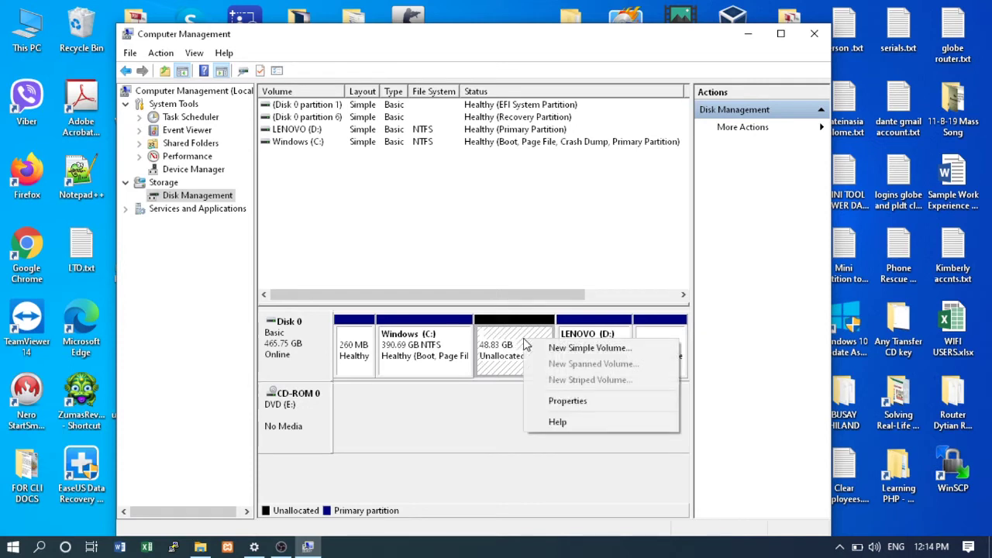
click(573, 348)
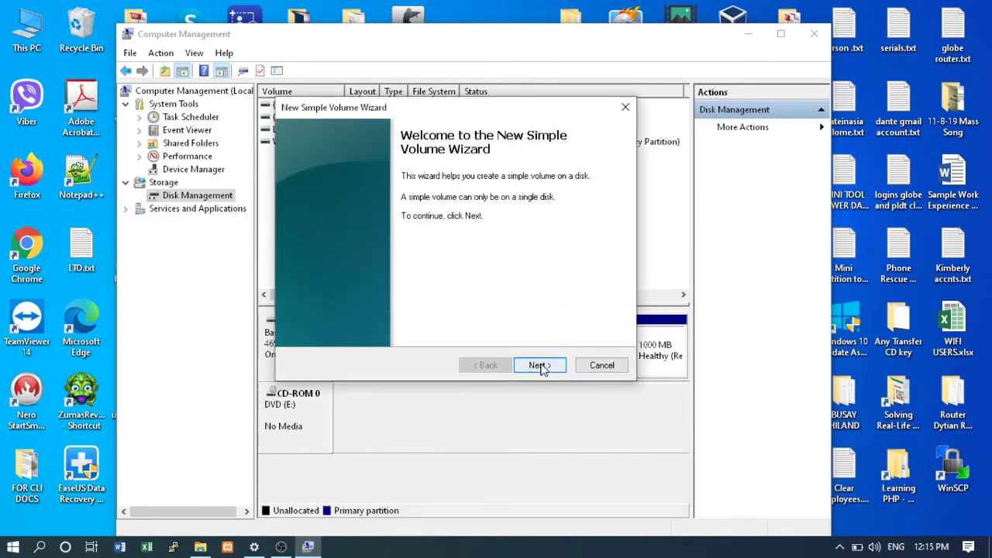
click(540, 366)
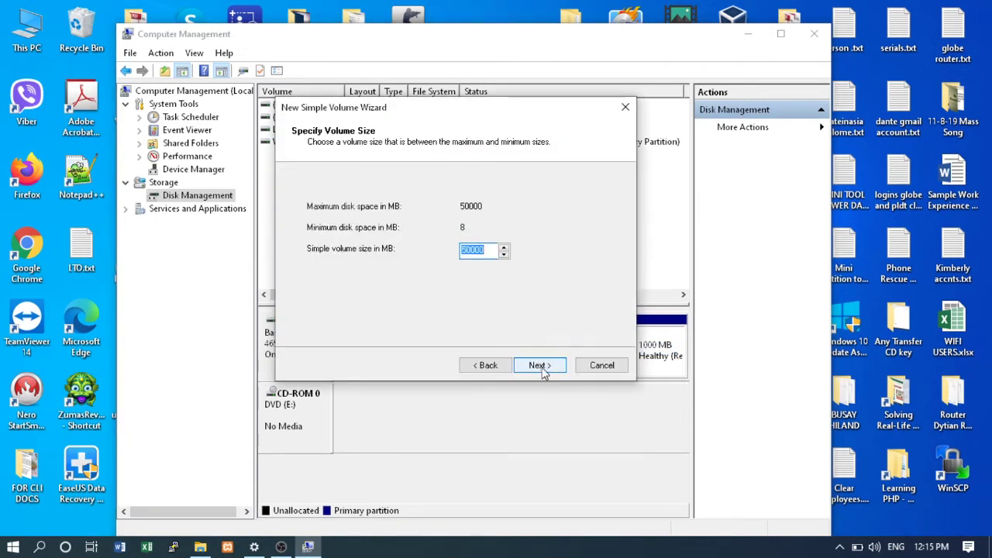
click(540, 366)
click(532, 210)
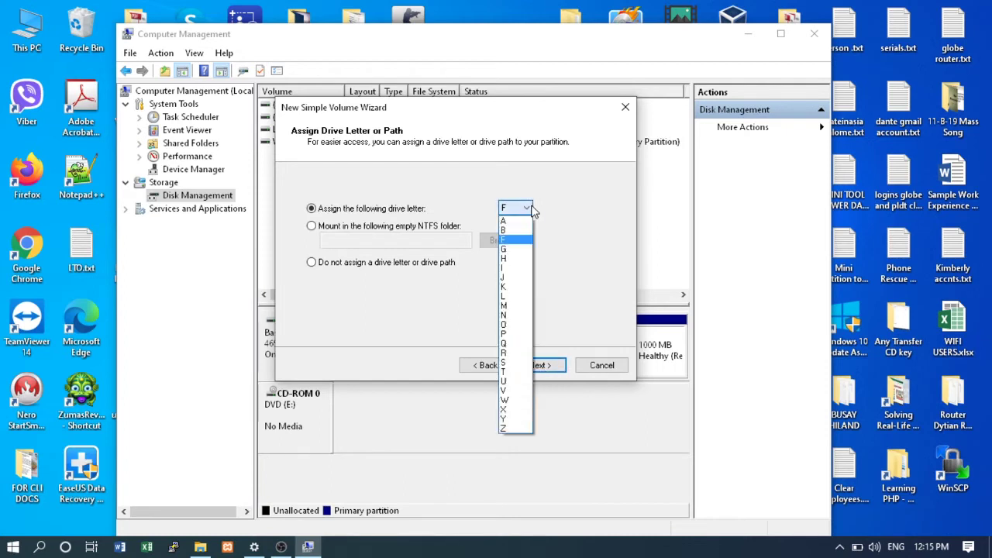
click(515, 250)
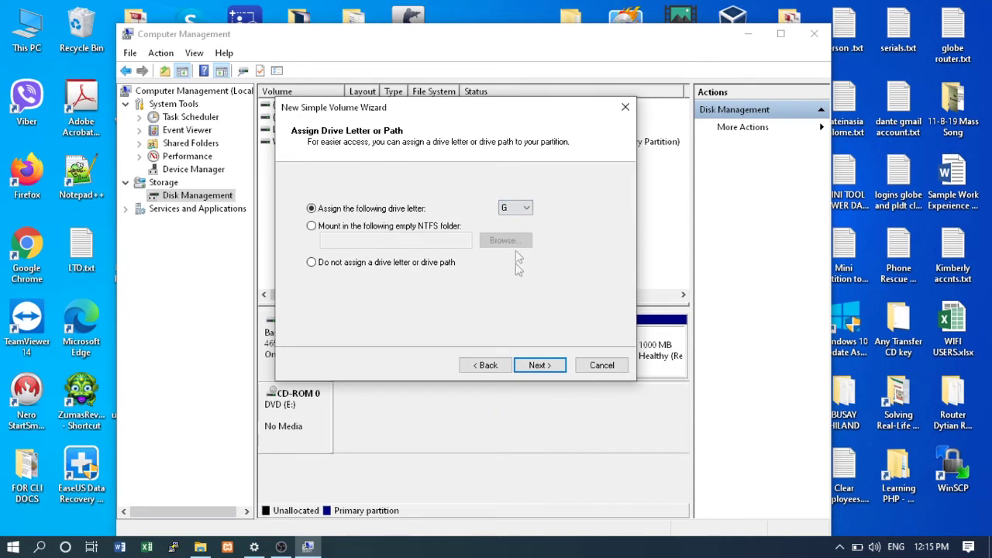
click(538, 366)
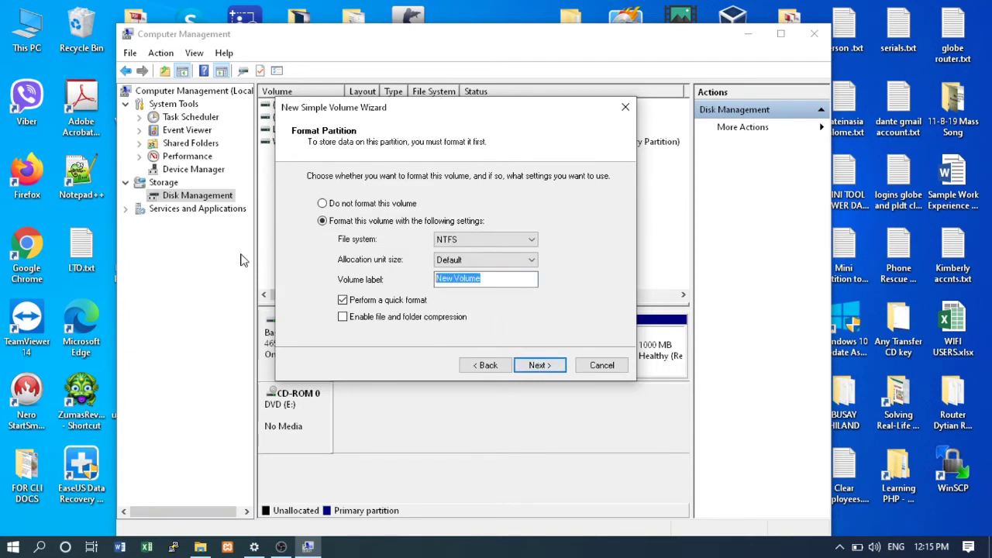
Label the new volume Ubuntu, keep NTFS with quick format, and finish creating it
text(U)
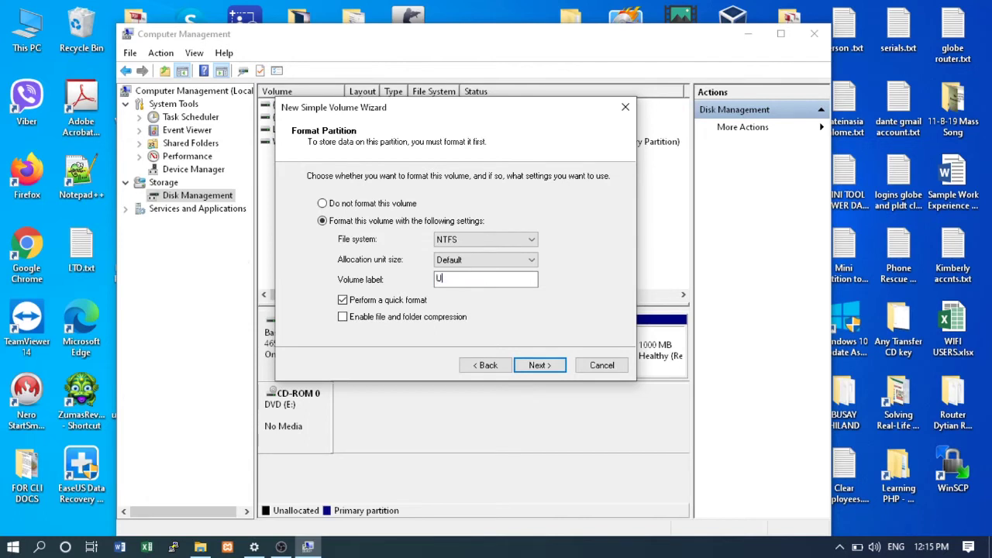
text(btuntu)
click(539, 367)
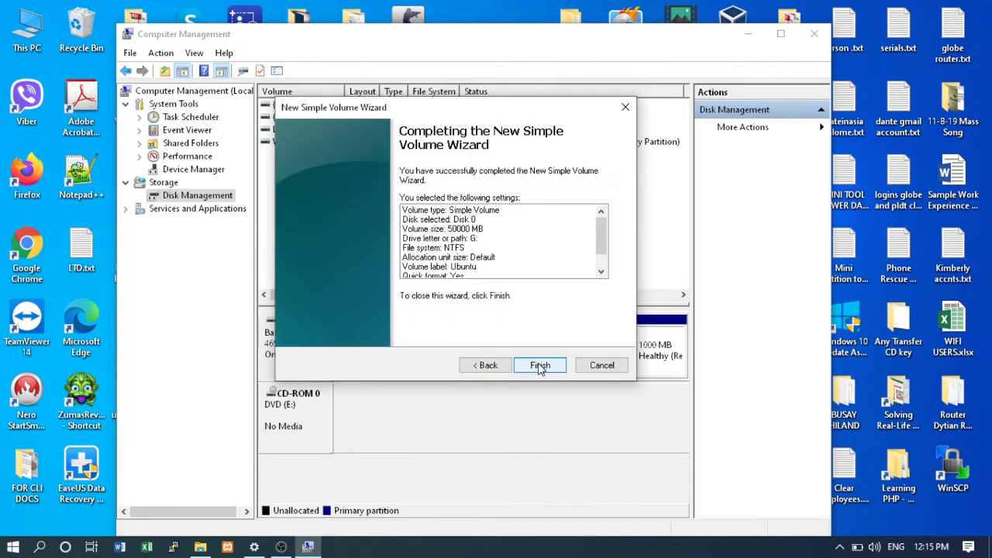
click(489, 366)
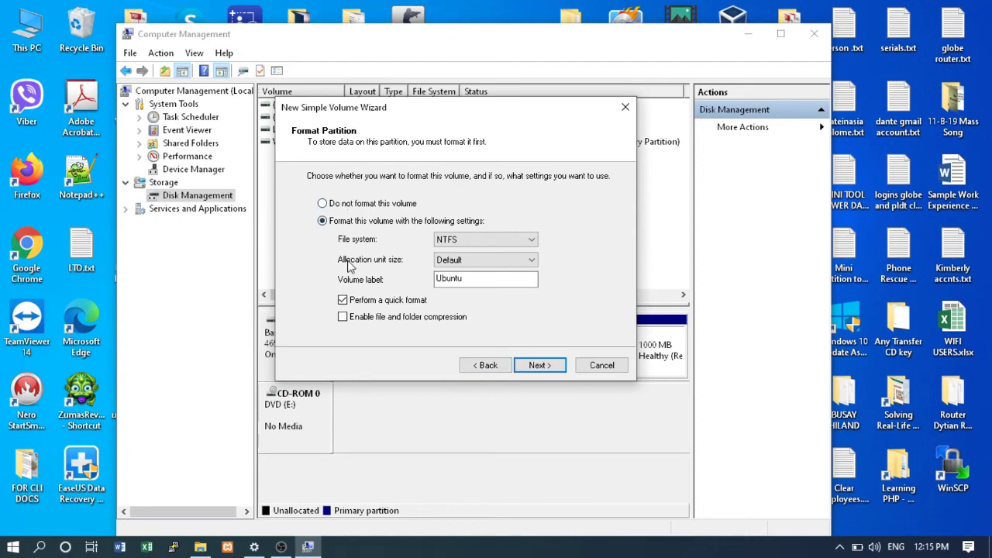
click(539, 367)
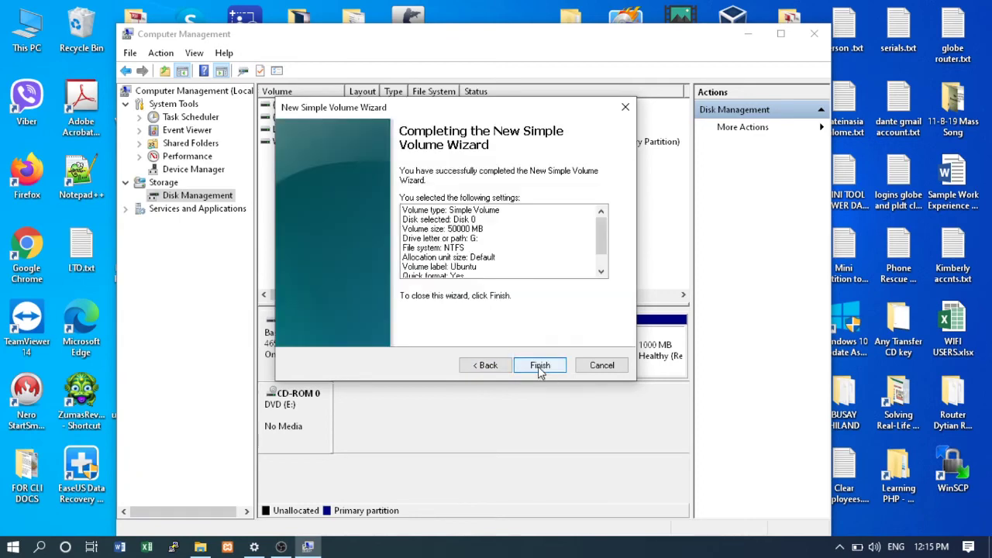
click(540, 368)
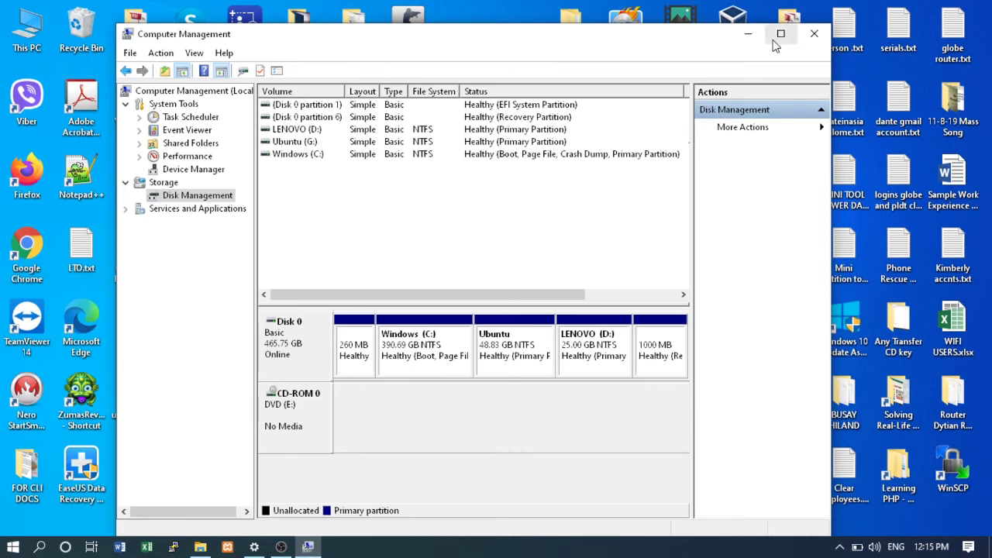
Minimize Computer Management and check the Ubuntu (G:) drive's size and contents in This PC, closing File Explorer when done
click(748, 34)
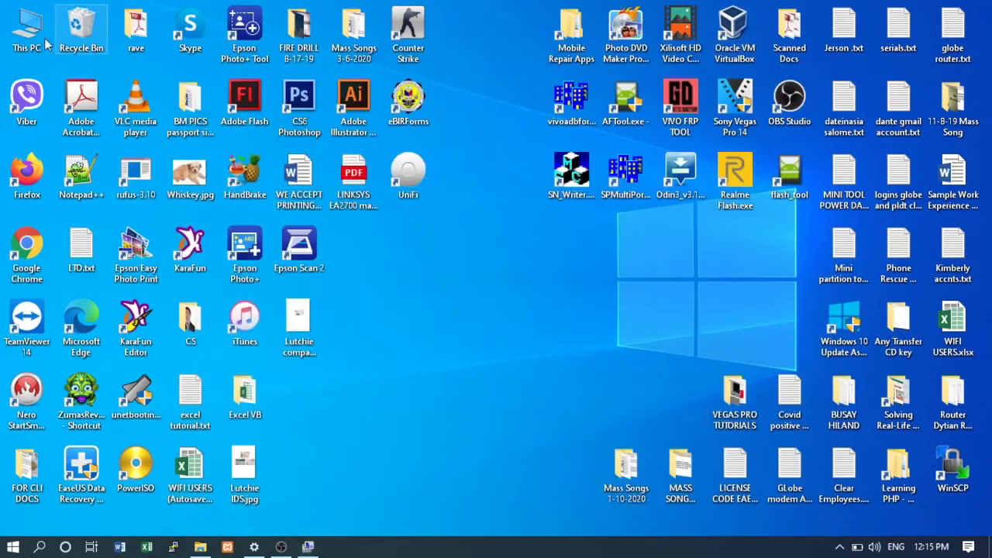
double_click(31, 31)
double_click(571, 100)
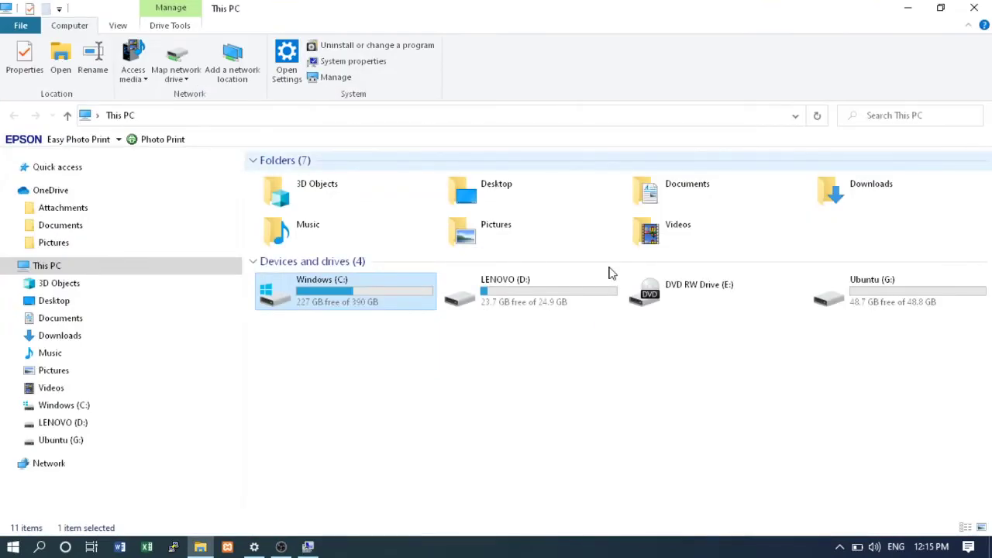
click(891, 296)
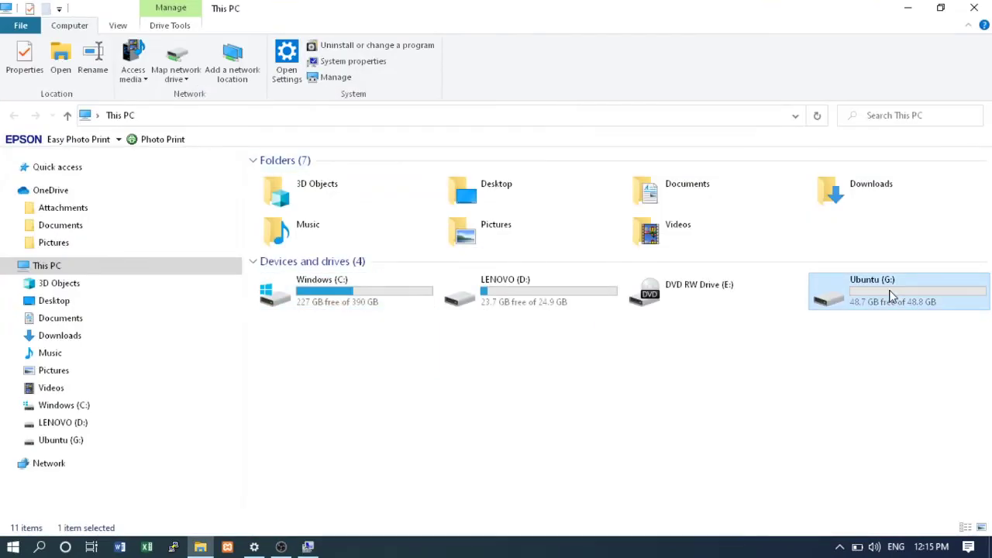
double_click(891, 296)
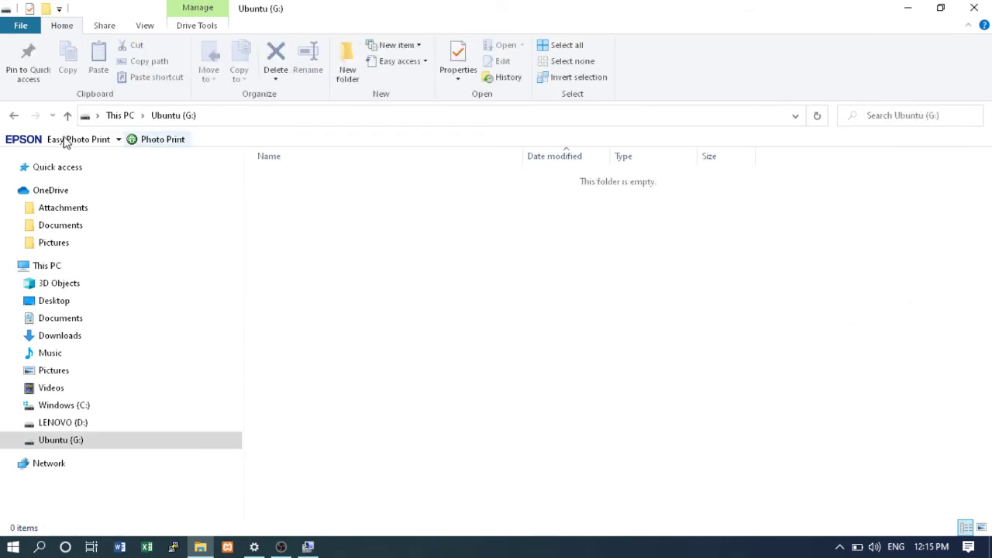
click(13, 114)
click(848, 366)
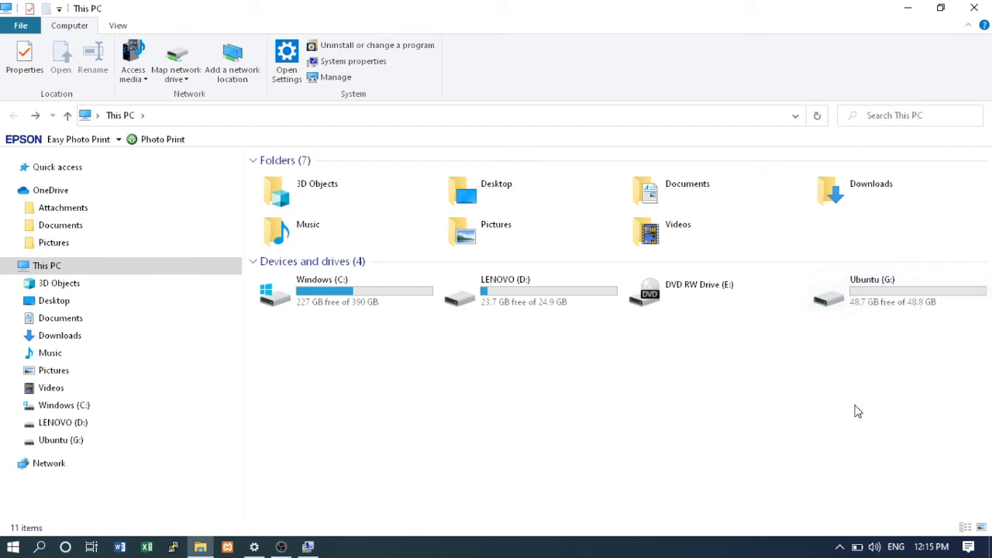
click(879, 302)
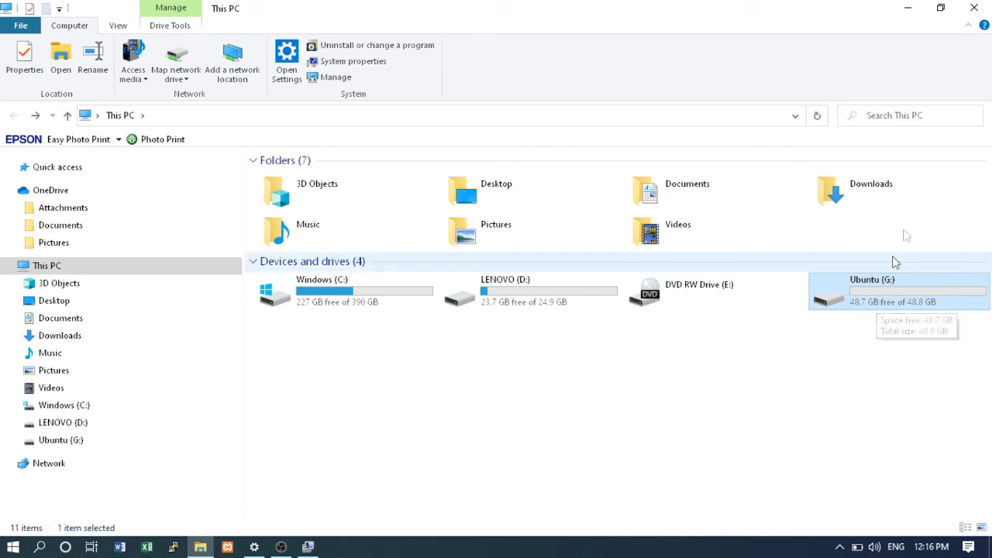
click(974, 8)
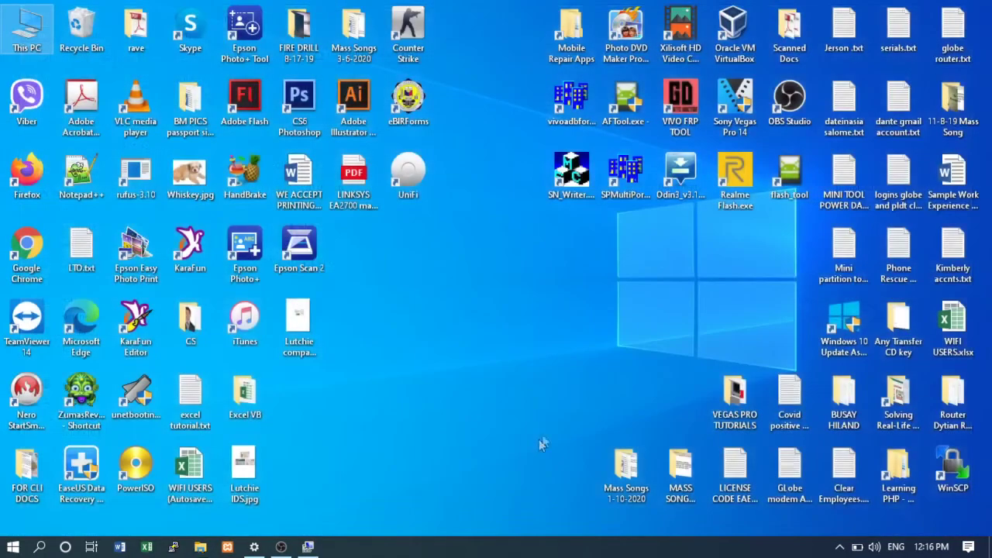
click(280, 547)
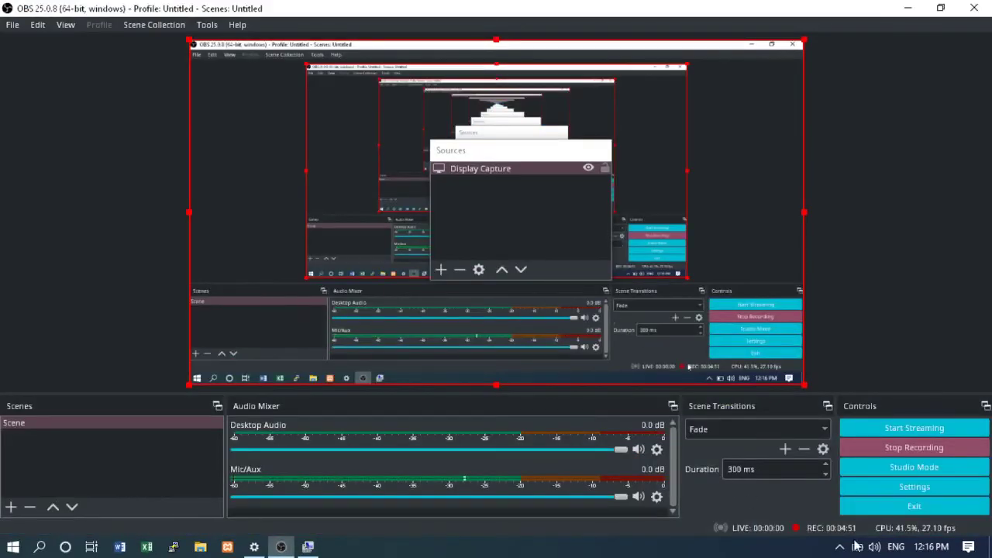
click(912, 448)
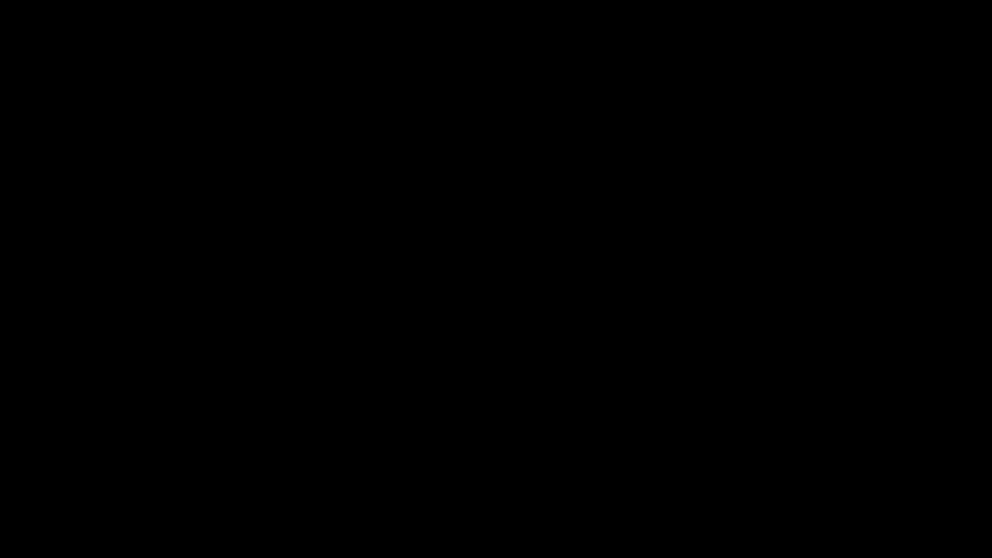